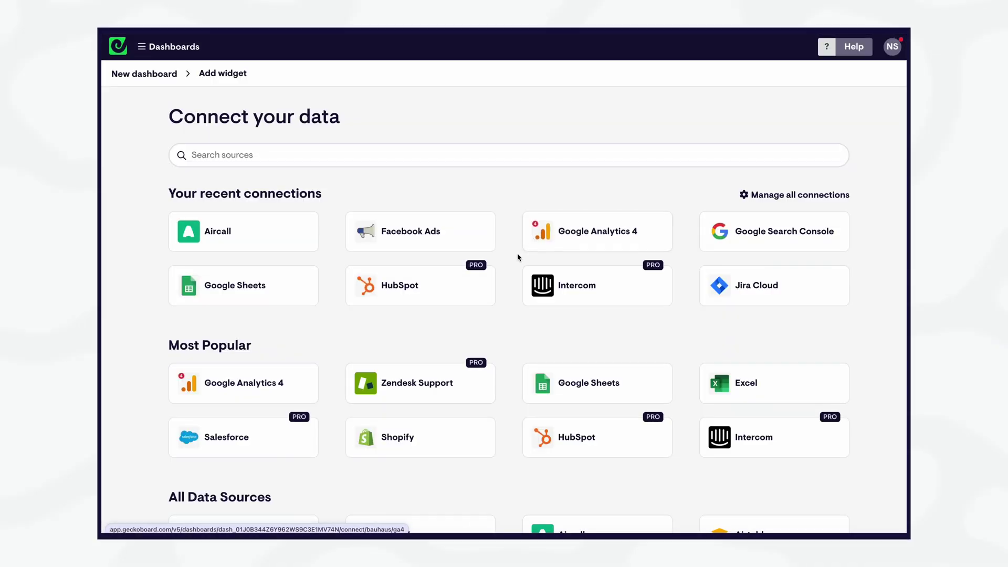
scroll(518, 258, "down", 5)
scroll(519, 260, "down", 5)
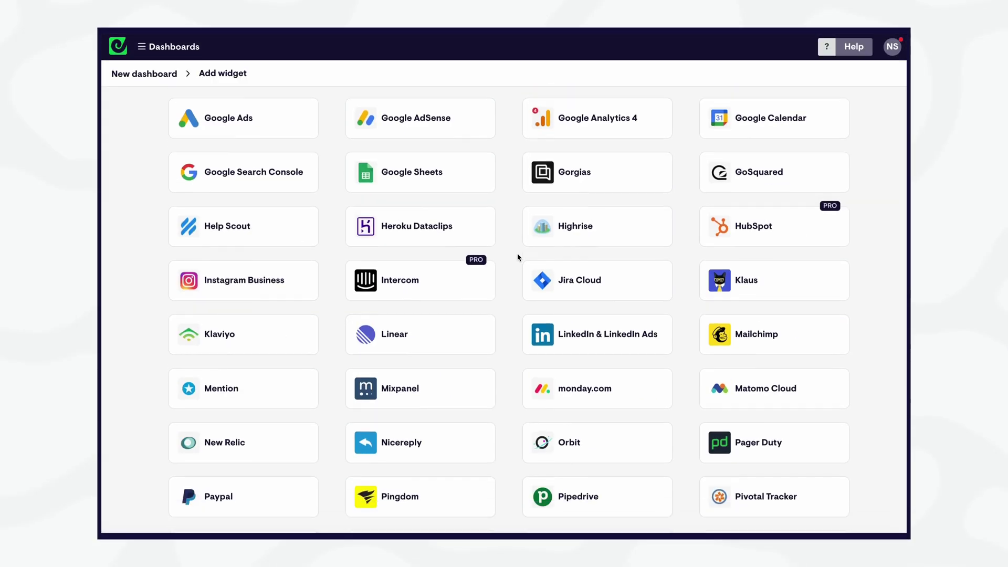
scroll(518, 260, "down", 1)
Choose Pipedrive as the data source for a deals-won value widget.
left_click(545, 488)
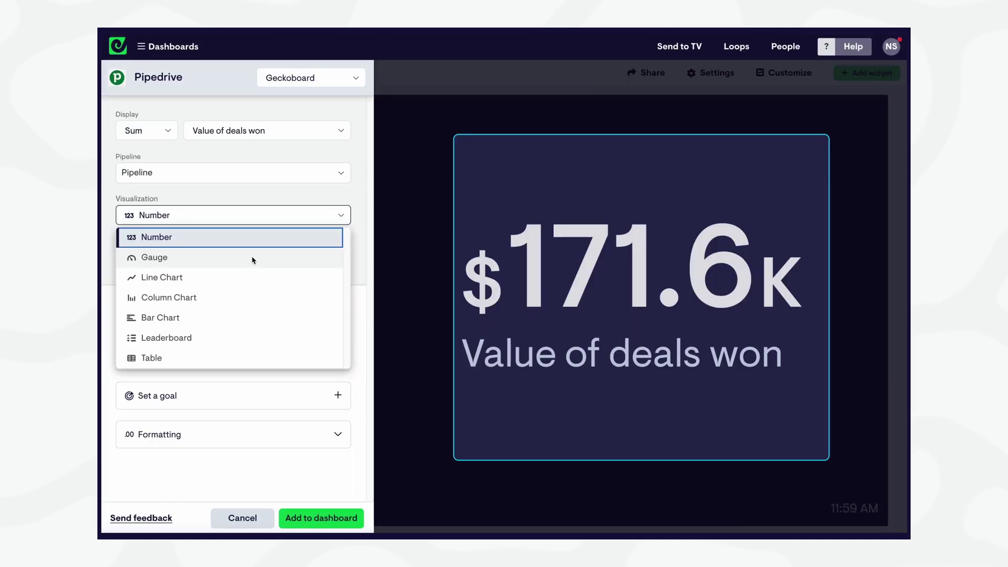
Switch the deals-won value visualization from gauge to line chart to column chart.
left_click(252, 258)
left_click(249, 220)
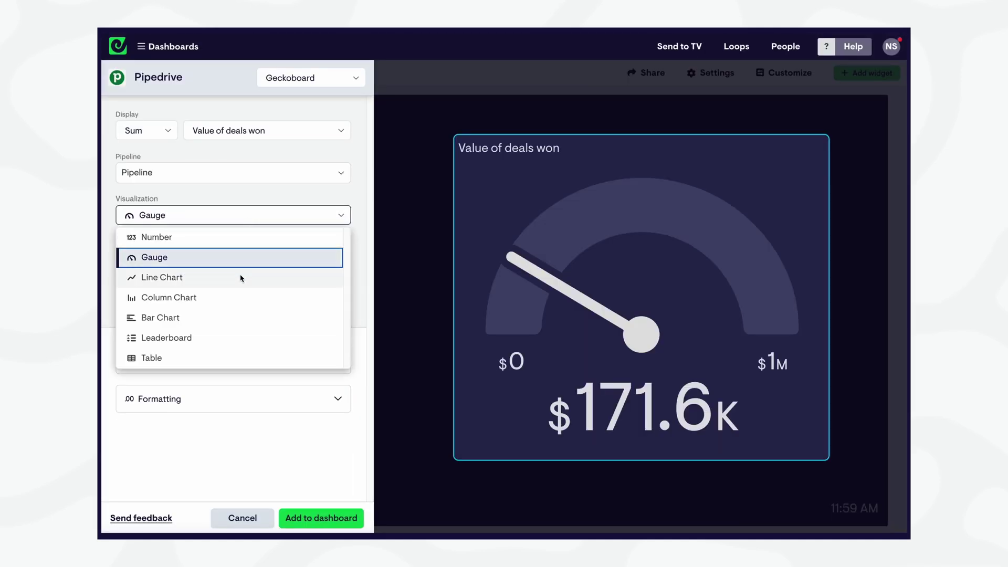
left_click(238, 282)
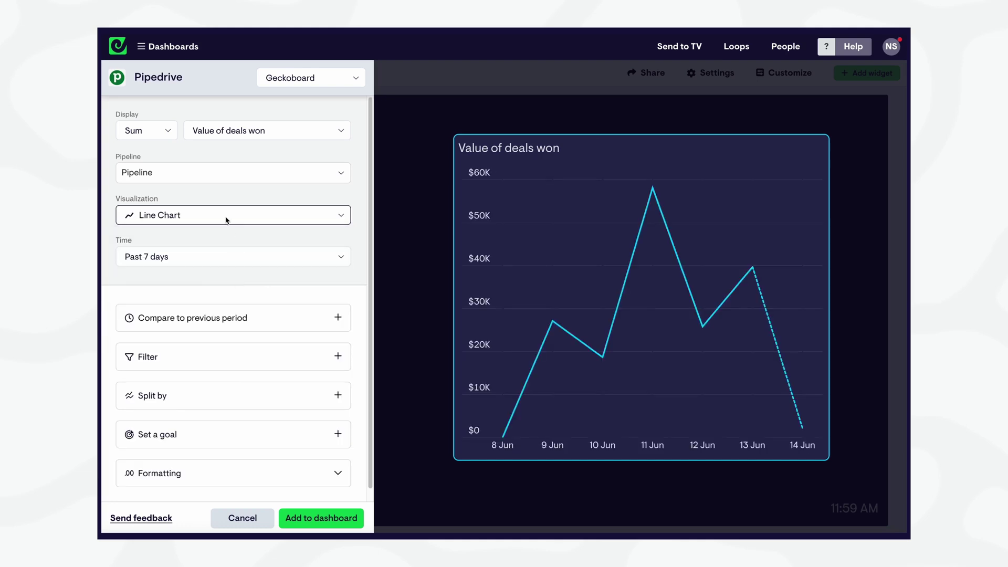
left_click(228, 219)
left_click(222, 295)
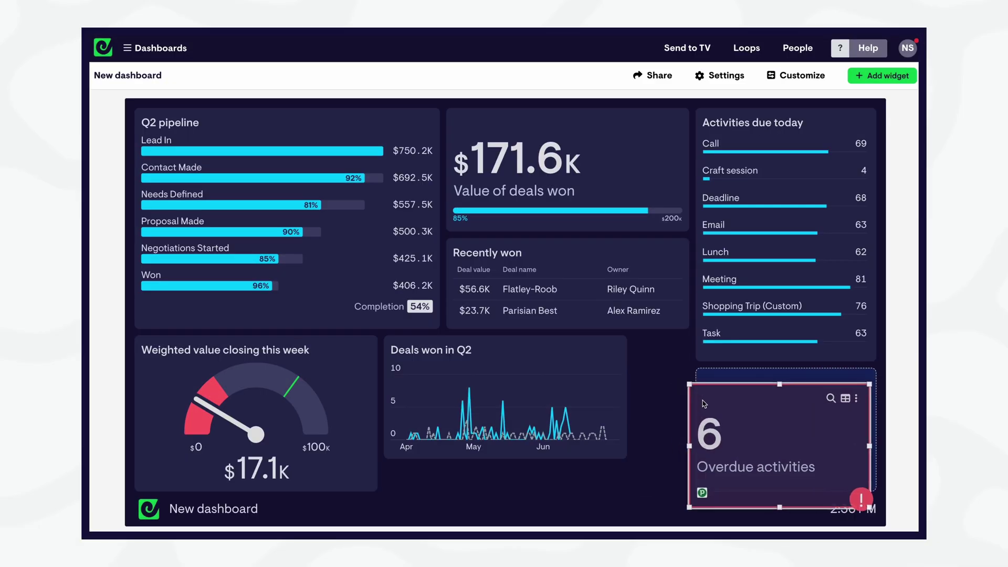
Drag the Deals won in Q2 widget's corner down and right to enlarge it.
left_click_drag(630, 464, 699, 500)
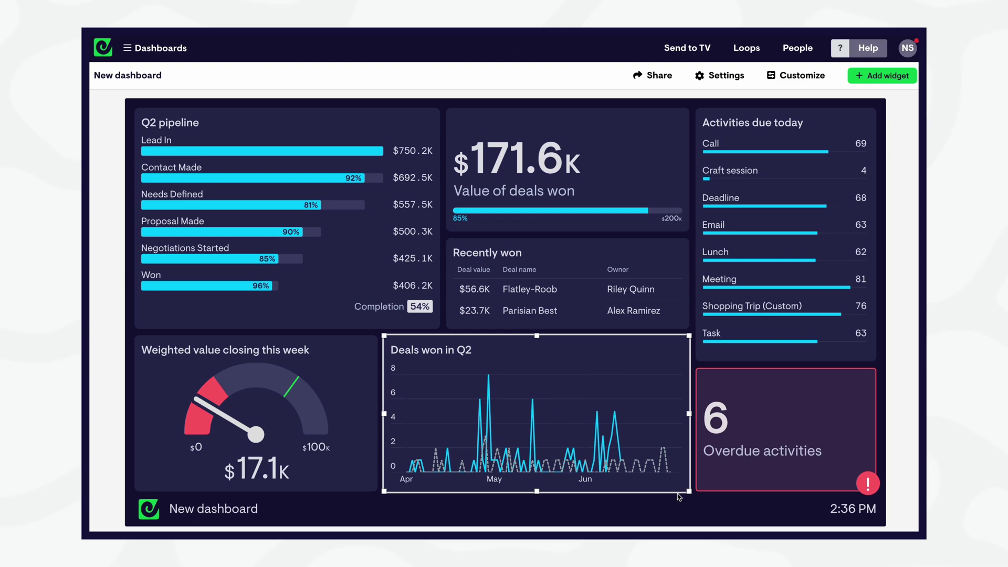